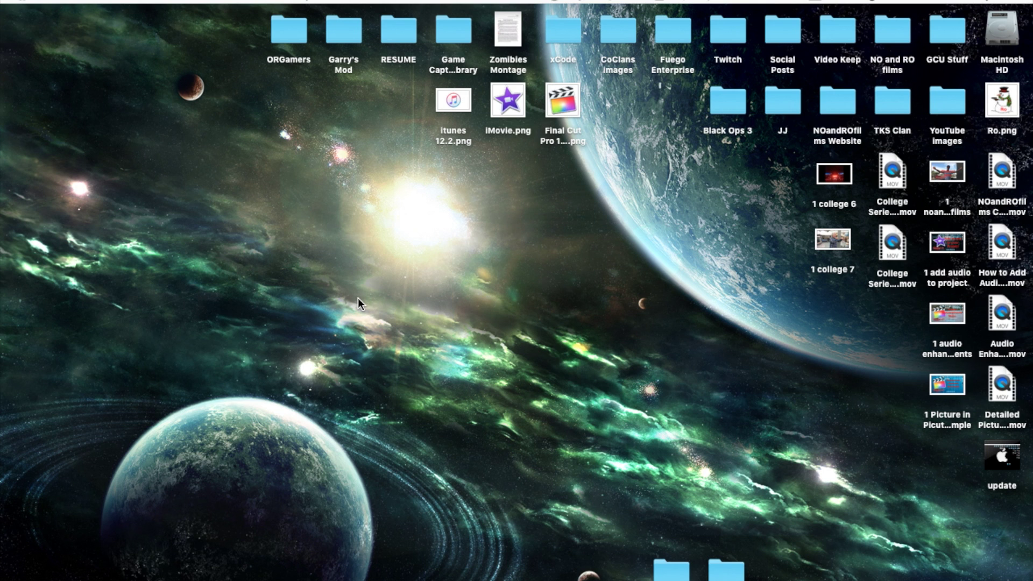
Open iTunes and look through the New, Radio and Connect sections, finishing on the For You page
{"action": "mouse_move", "coordinate": [1, 347]}
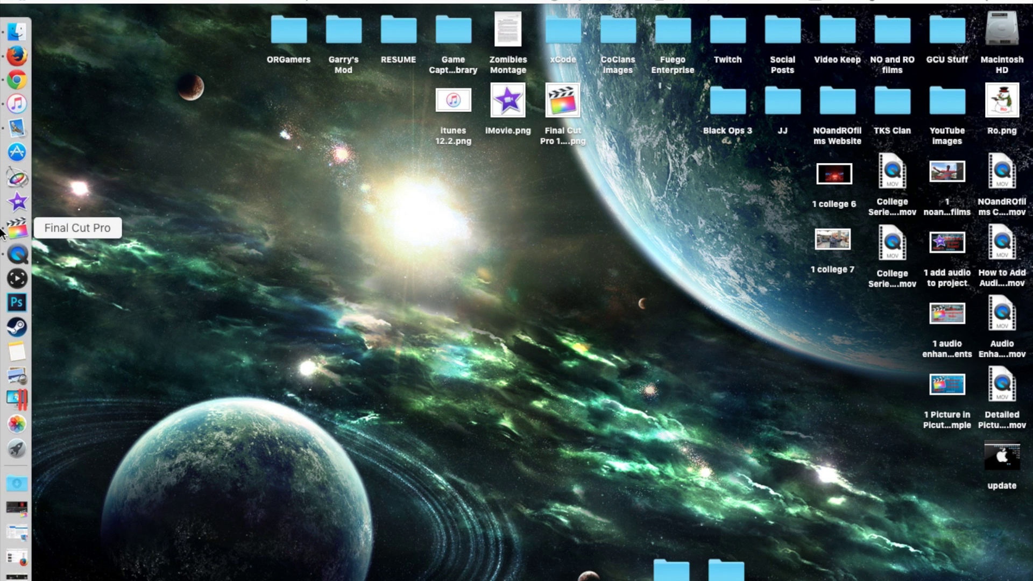
{"action": "left_click", "coordinate": [14, 112]}
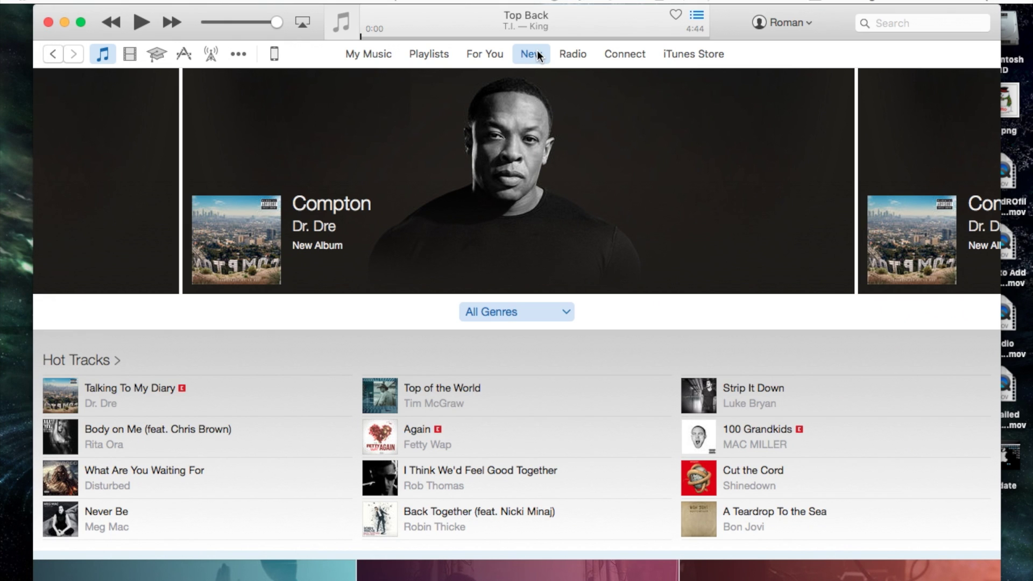
{"action": "left_click", "coordinate": [565, 55]}
{"action": "left_click", "coordinate": [630, 54]}
{"action": "left_click", "coordinate": [488, 54]}
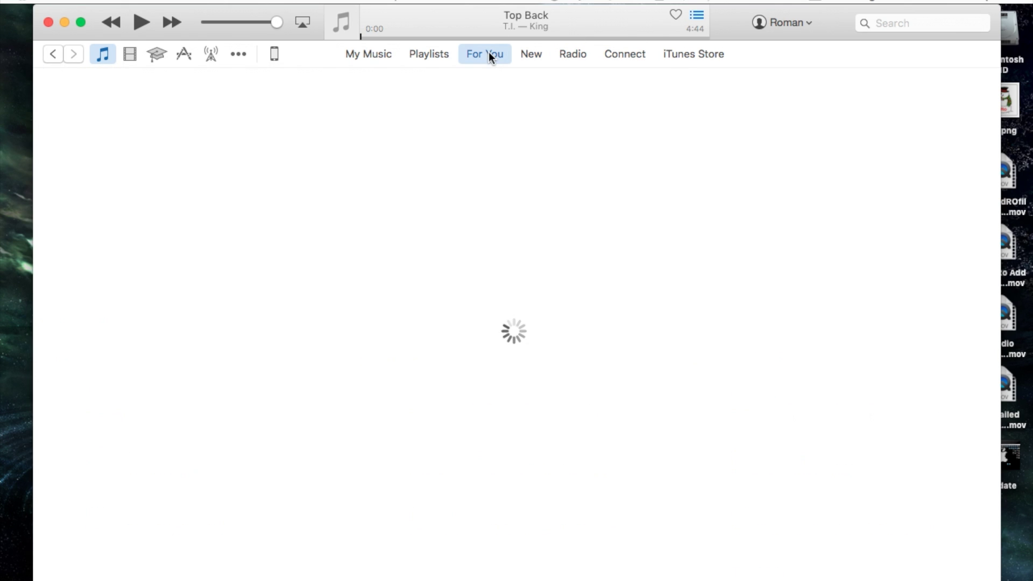
{"action": "left_click", "coordinate": [533, 53]}
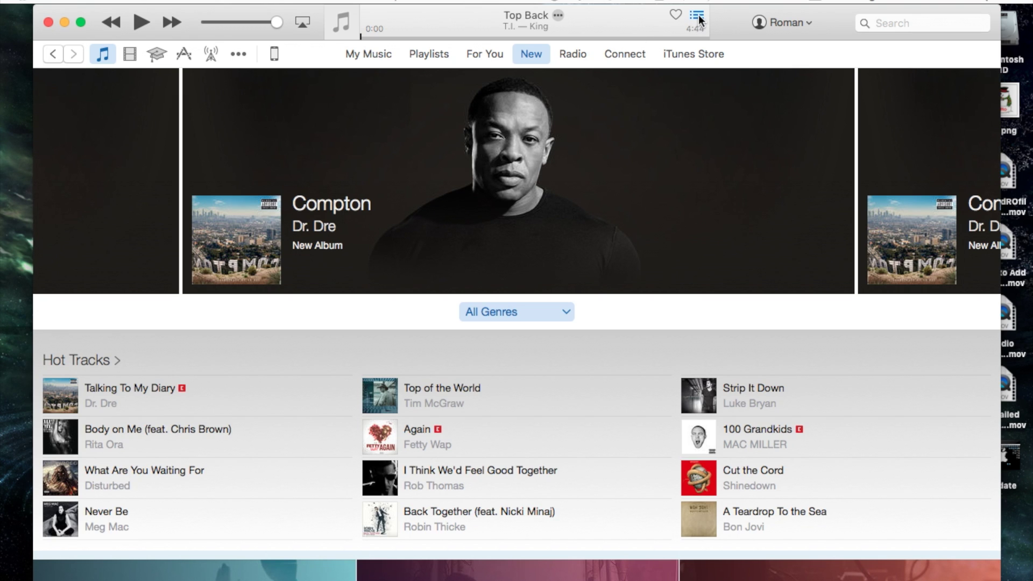
{"action": "left_click", "coordinate": [486, 54]}
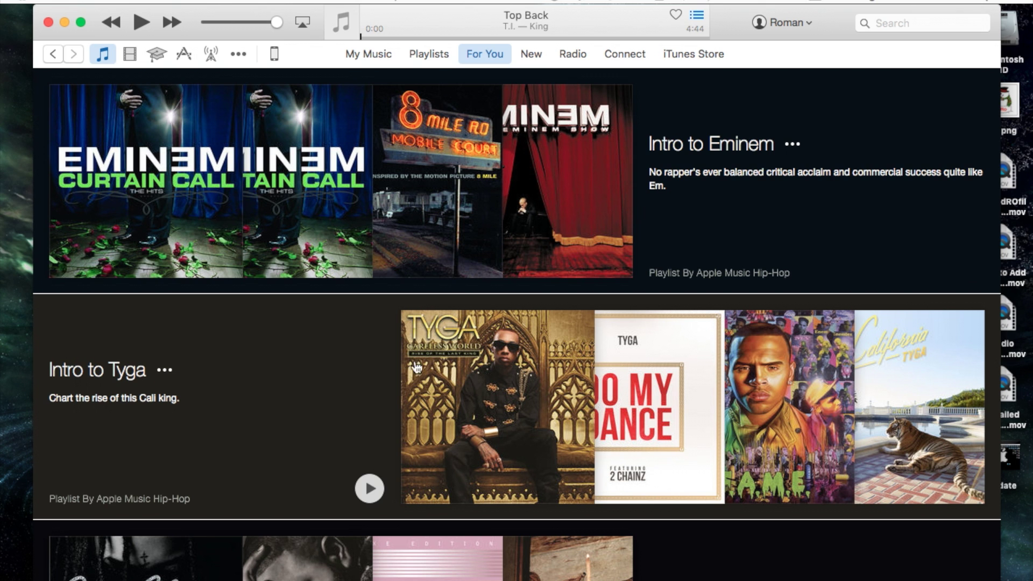
Browse the For You recommendations and open the Best of Young Money Entertainment playlist
{"action": "scroll", "coordinate": [582, 259], "scroll_direction": "down", "scroll_amount": 2}
{"action": "scroll", "coordinate": [583, 259], "scroll_direction": "down", "scroll_amount": 10}
{"action": "scroll", "coordinate": [583, 259], "scroll_direction": "down", "scroll_amount": 8}
{"action": "scroll", "coordinate": [582, 258], "scroll_direction": "up", "scroll_amount": 10}
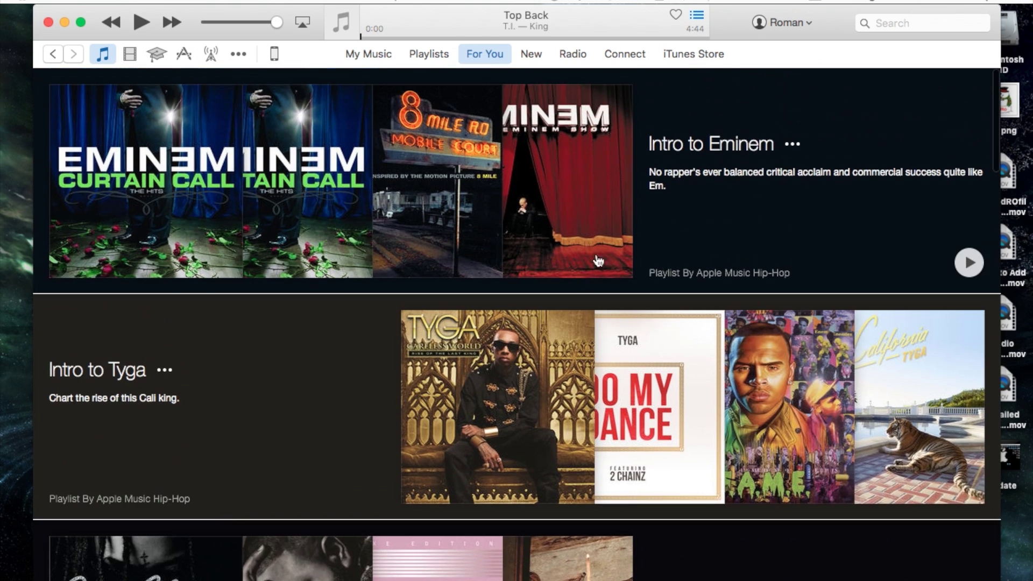
{"action": "scroll", "coordinate": [645, 265], "scroll_direction": "down", "scroll_amount": 5}
{"action": "scroll", "coordinate": [339, 280], "scroll_direction": "down", "scroll_amount": 5}
{"action": "scroll", "coordinate": [334, 277], "scroll_direction": "down", "scroll_amount": 1}
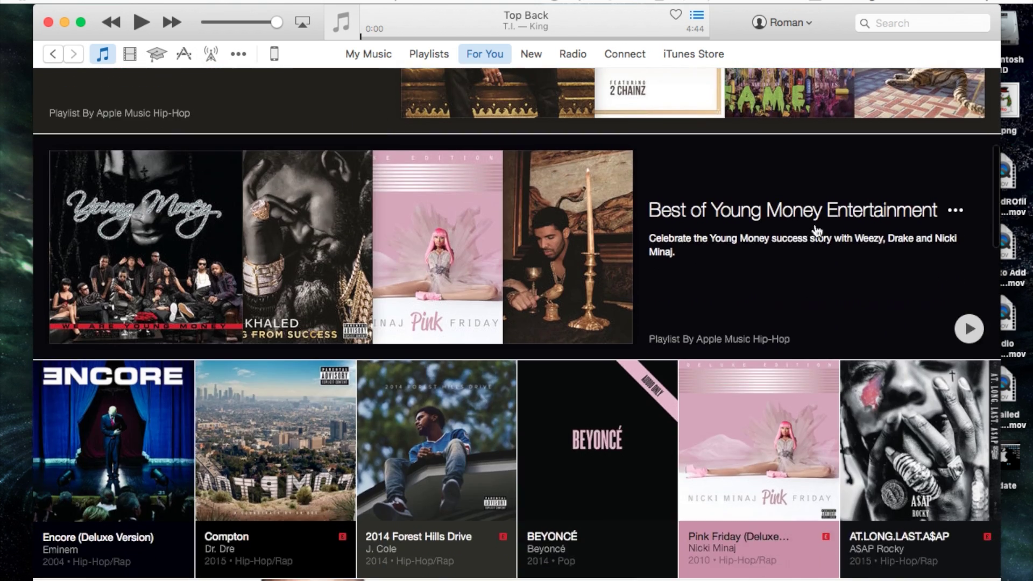
{"action": "left_click", "coordinate": [813, 232]}
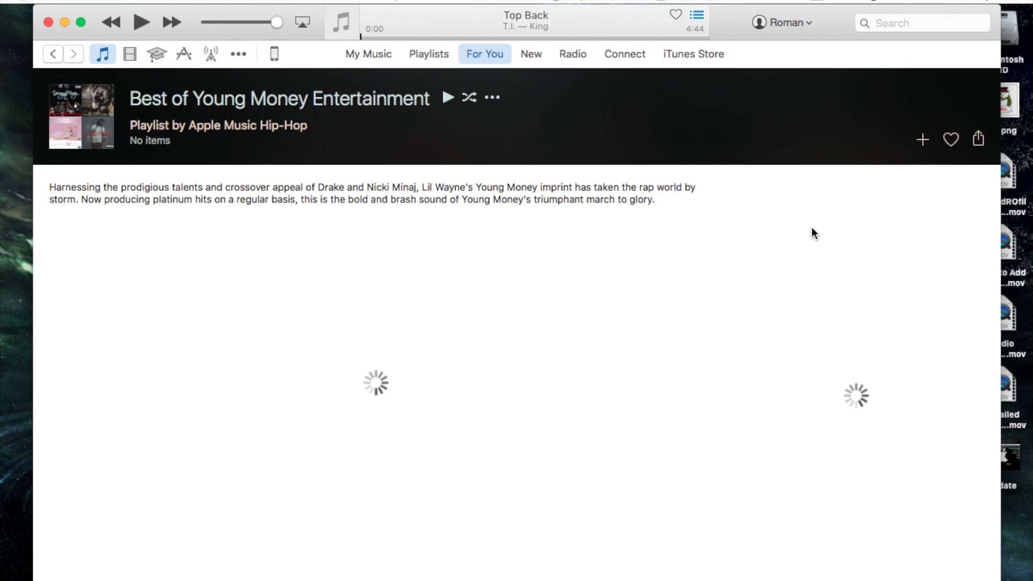
Look through the playlist's songs and add EveryGirl In the World to Up Next
{"action": "scroll", "coordinate": [553, 355], "scroll_direction": "down", "scroll_amount": 5}
{"action": "scroll", "coordinate": [553, 354], "scroll_direction": "down", "scroll_amount": 2}
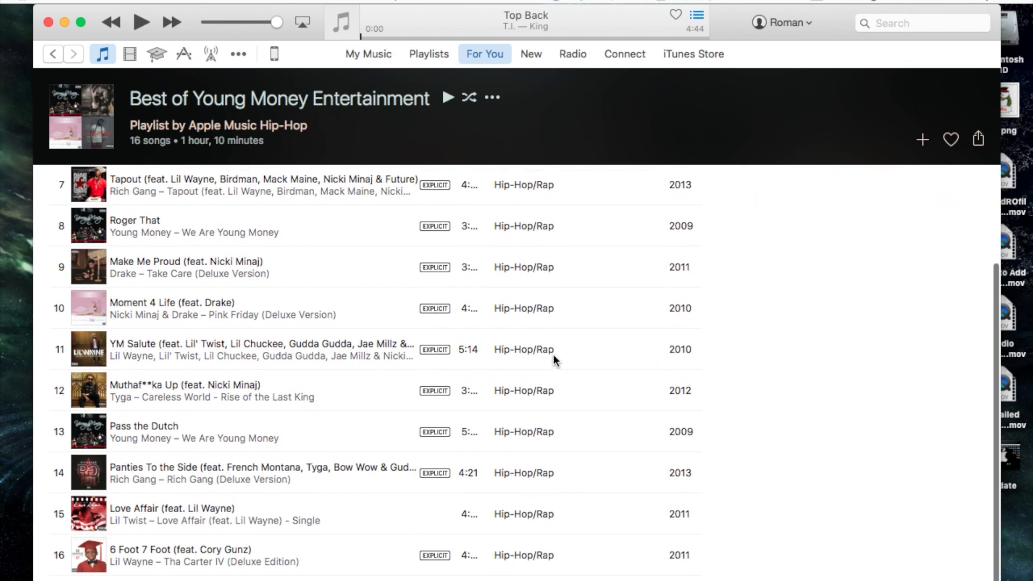
{"action": "scroll", "coordinate": [553, 354], "scroll_direction": "up", "scroll_amount": 5}
{"action": "scroll", "coordinate": [315, 386], "scroll_direction": "up", "scroll_amount": 3}
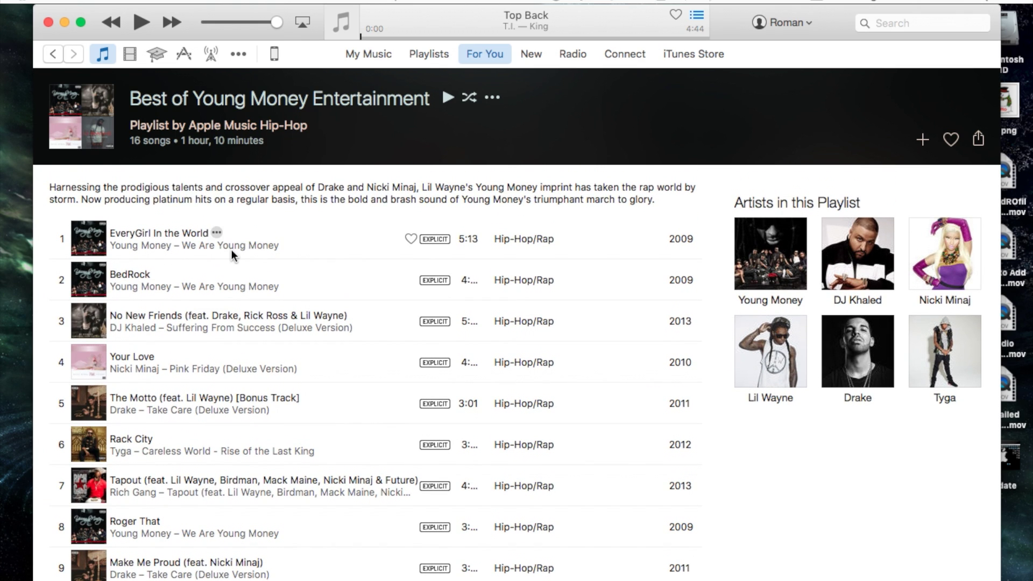
{"action": "scroll", "coordinate": [350, 293], "scroll_direction": "down", "scroll_amount": 3}
{"action": "scroll", "coordinate": [351, 294], "scroll_direction": "up", "scroll_amount": 3}
{"action": "left_click", "coordinate": [217, 234]}
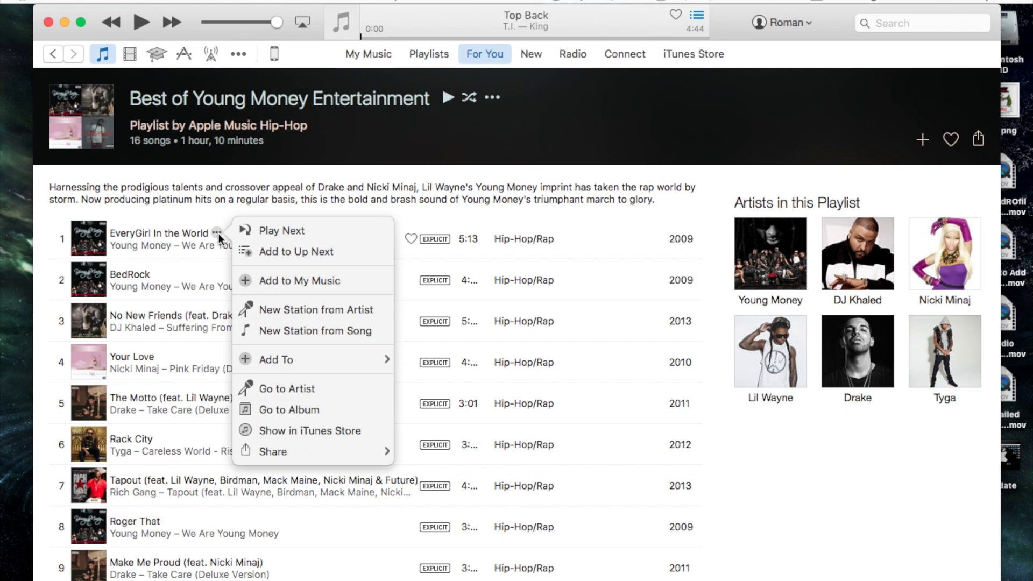
{"action": "left_click", "coordinate": [287, 252]}
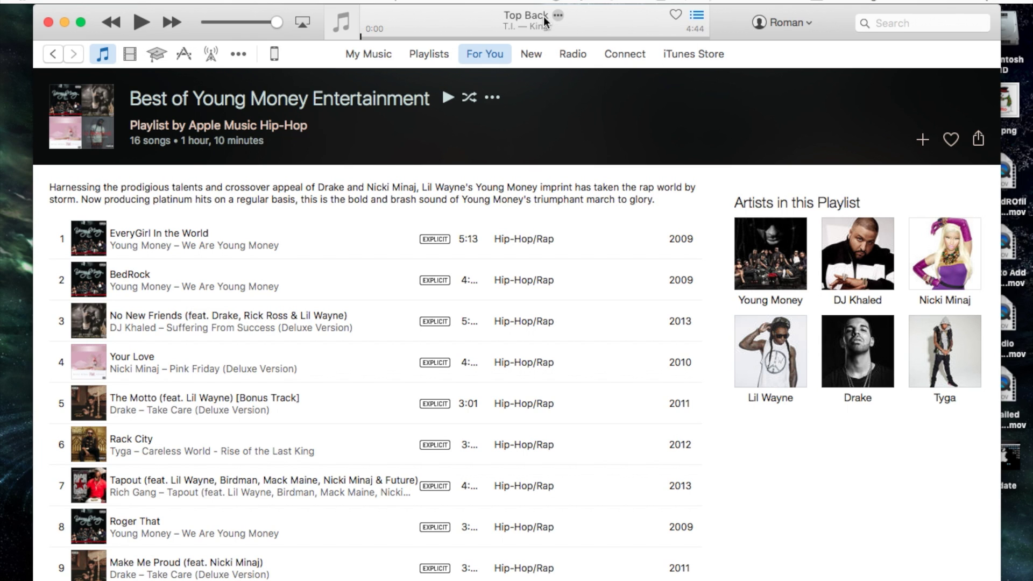
Remove We Will Rock You, Holiday, Fix My Eyes and Busted Heart (Hold On to Me) from the Up Next queue
{"action": "left_click", "coordinate": [698, 20]}
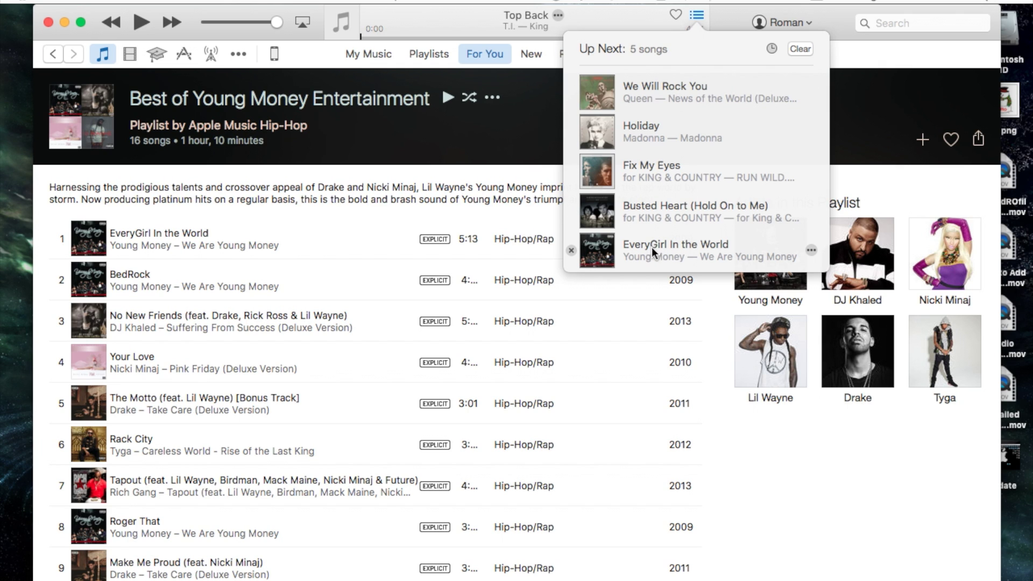
{"action": "left_click", "coordinate": [571, 93]}
{"action": "left_click", "coordinate": [572, 92]}
{"action": "left_click", "coordinate": [571, 92]}
{"action": "left_click", "coordinate": [571, 92]}
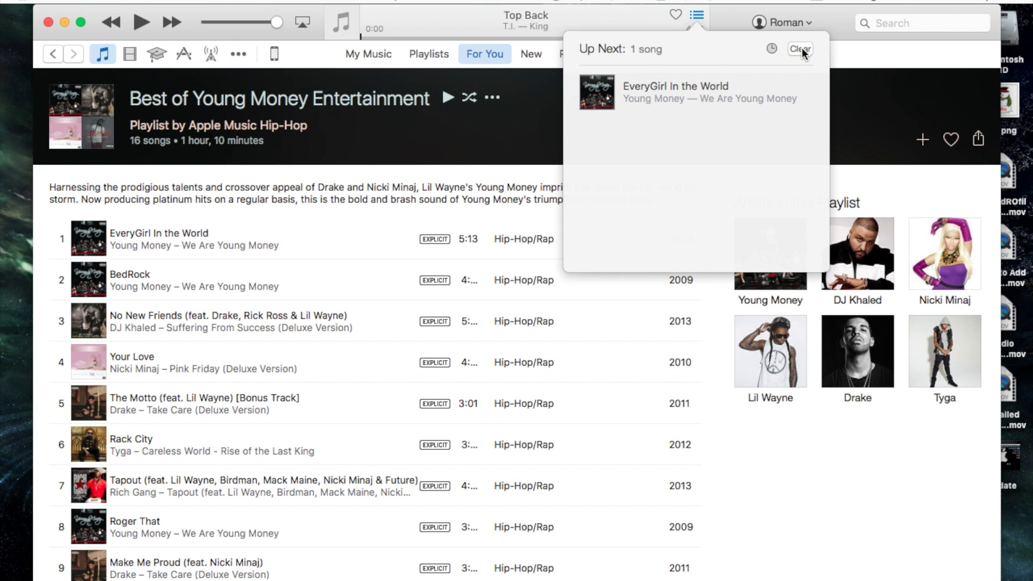
{"action": "left_click", "coordinate": [481, 172]}
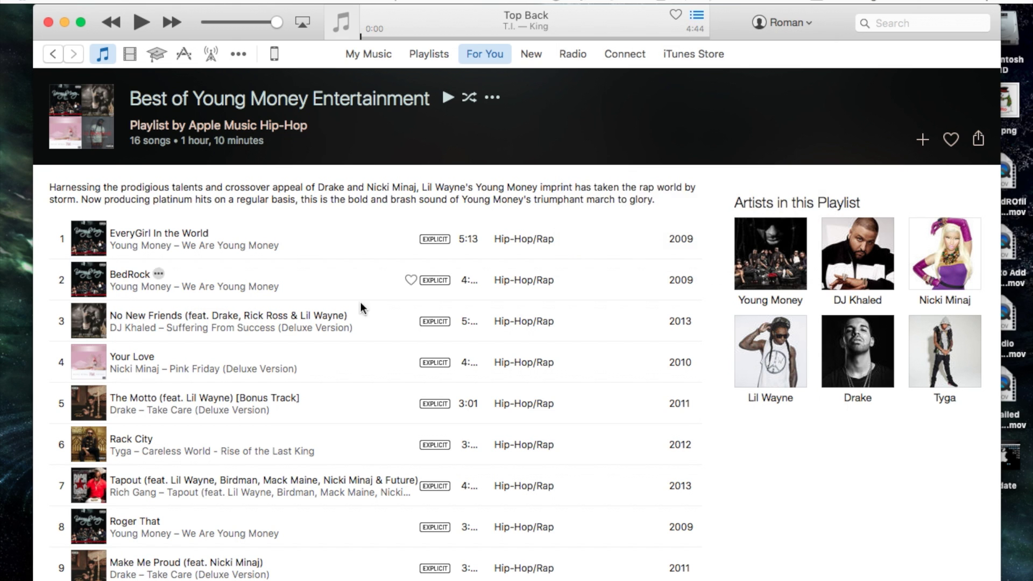
Add Moment 4 Life (feat. Drake) from the playlist to Up Next and check the queue
{"action": "scroll", "coordinate": [325, 362], "scroll_direction": "down", "scroll_amount": 6}
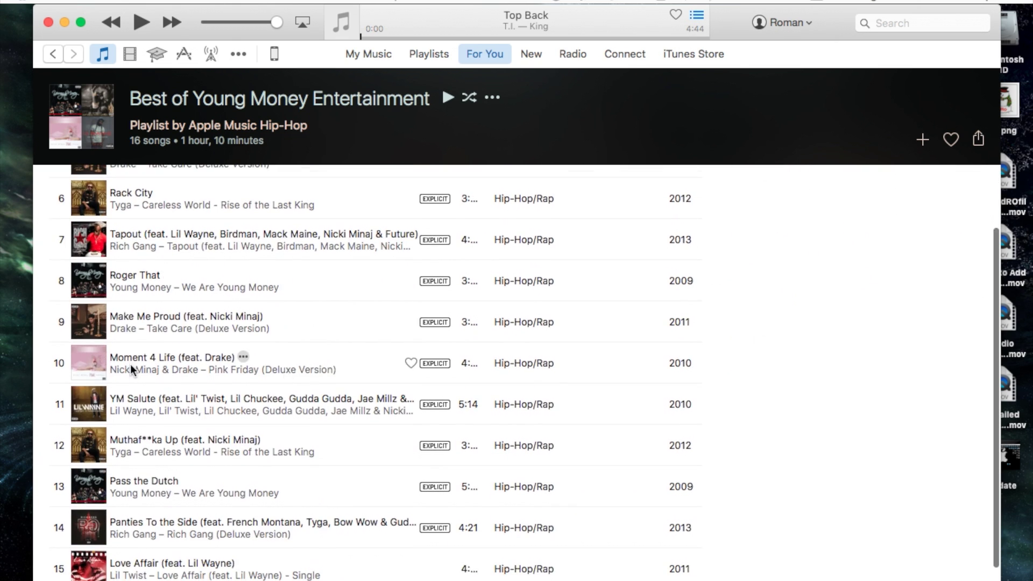
{"action": "scroll", "coordinate": [124, 366], "scroll_direction": "down", "scroll_amount": 1}
{"action": "left_click", "coordinate": [244, 318]}
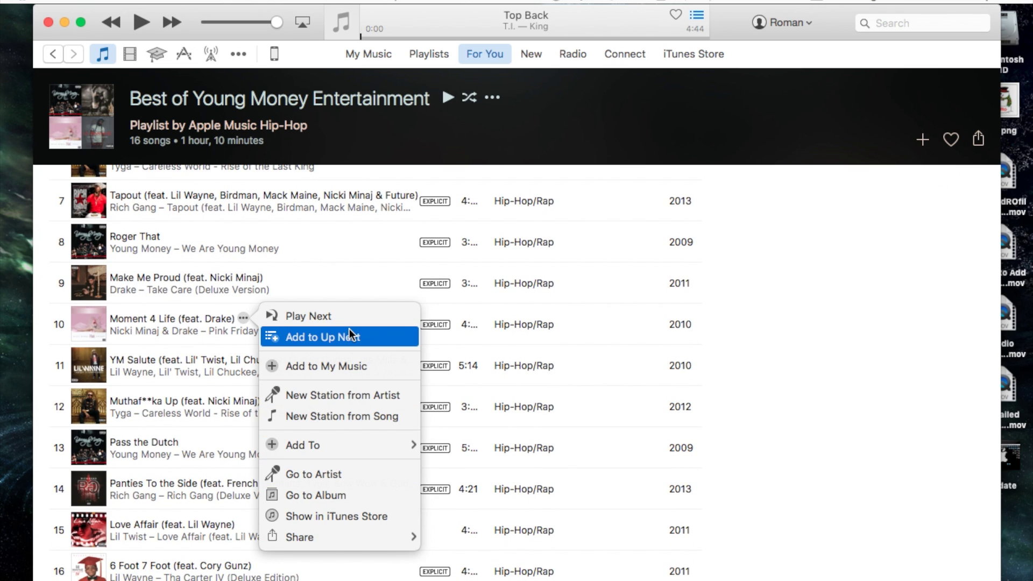
{"action": "left_click", "coordinate": [335, 338]}
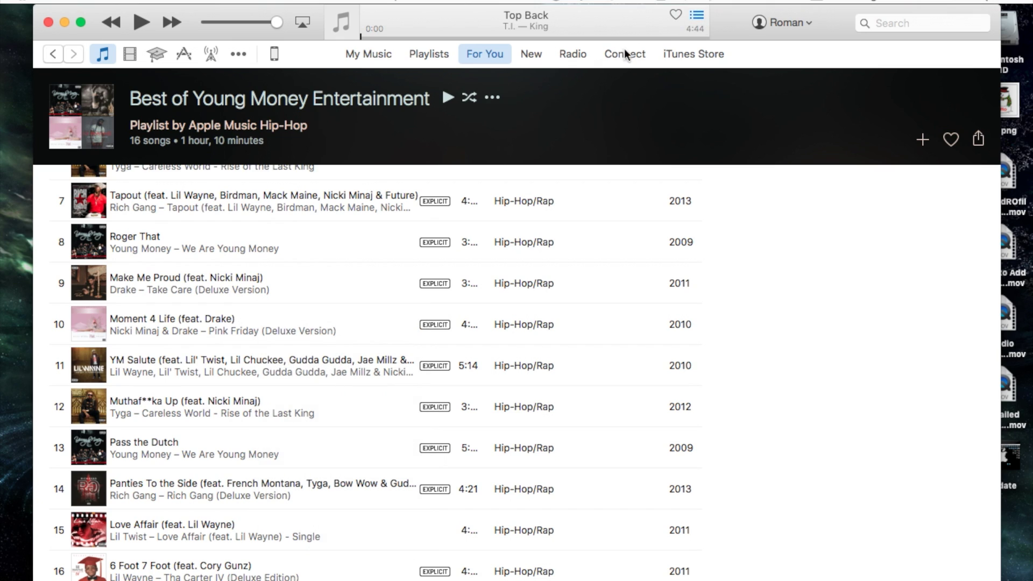
{"action": "left_click", "coordinate": [690, 13]}
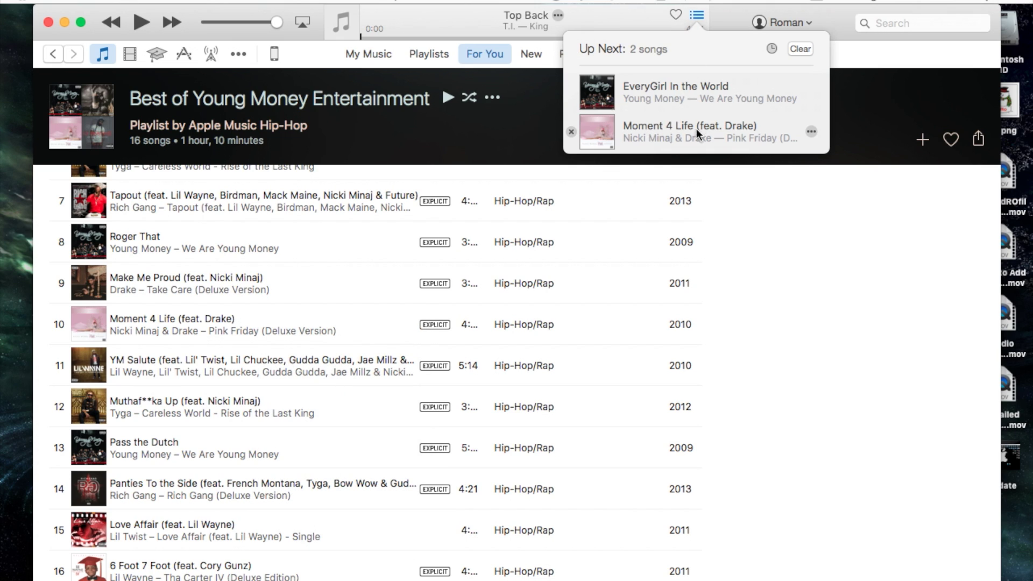
{"action": "left_click", "coordinate": [767, 249]}
{"action": "scroll", "coordinate": [495, 295], "scroll_direction": "up", "scroll_amount": 10}
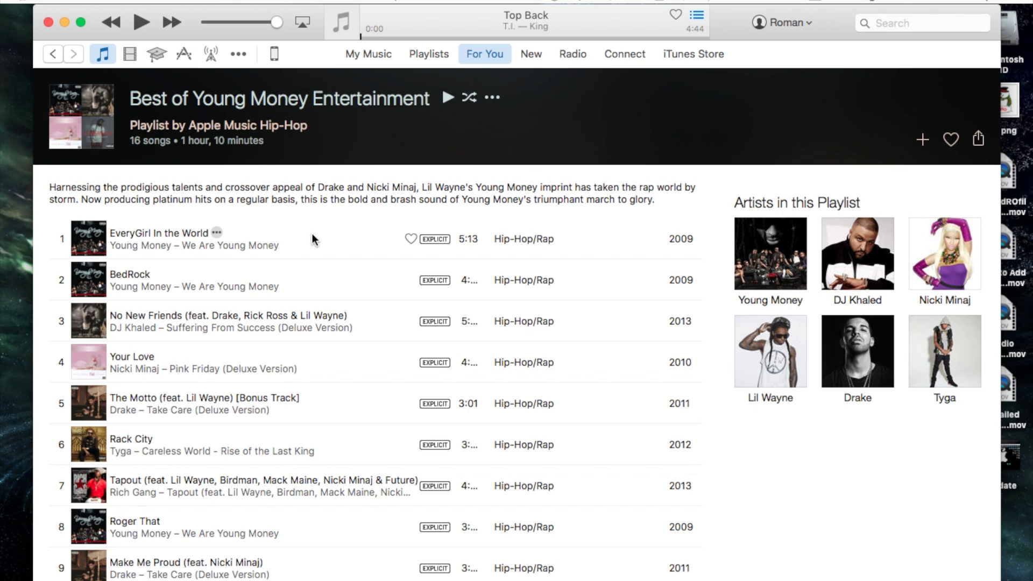
Look over the Apple Music search suggestions and the For You, New, Radio and Connect sections
{"action": "left_click", "coordinate": [892, 22]}
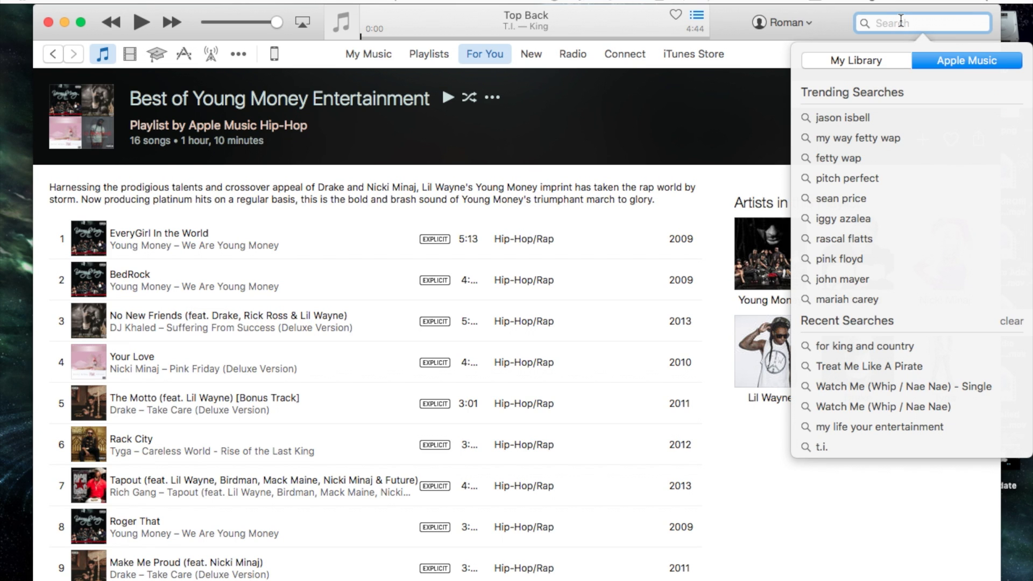
{"action": "left_click", "coordinate": [483, 52]}
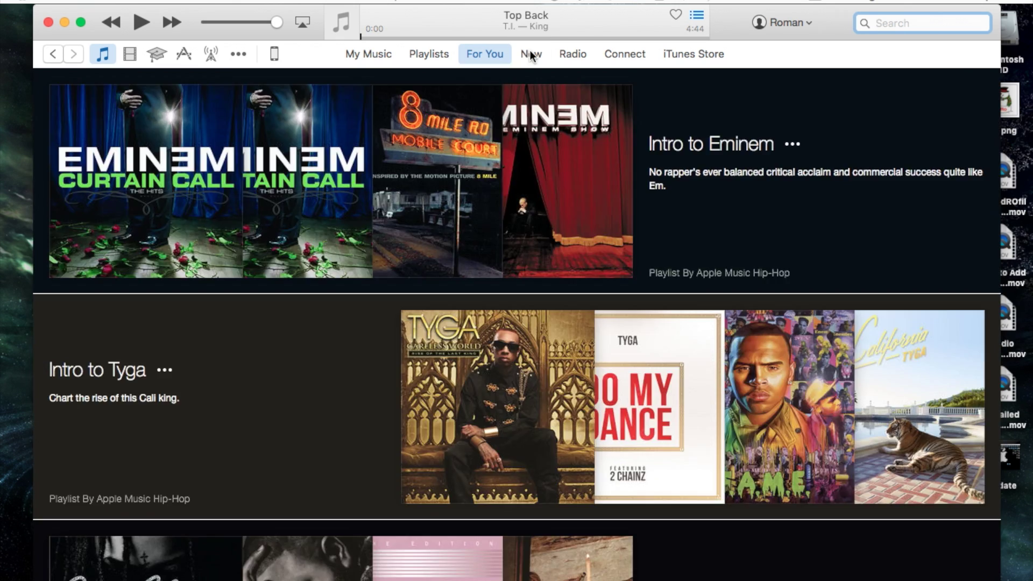
{"action": "left_click", "coordinate": [530, 54]}
{"action": "left_click", "coordinate": [575, 53]}
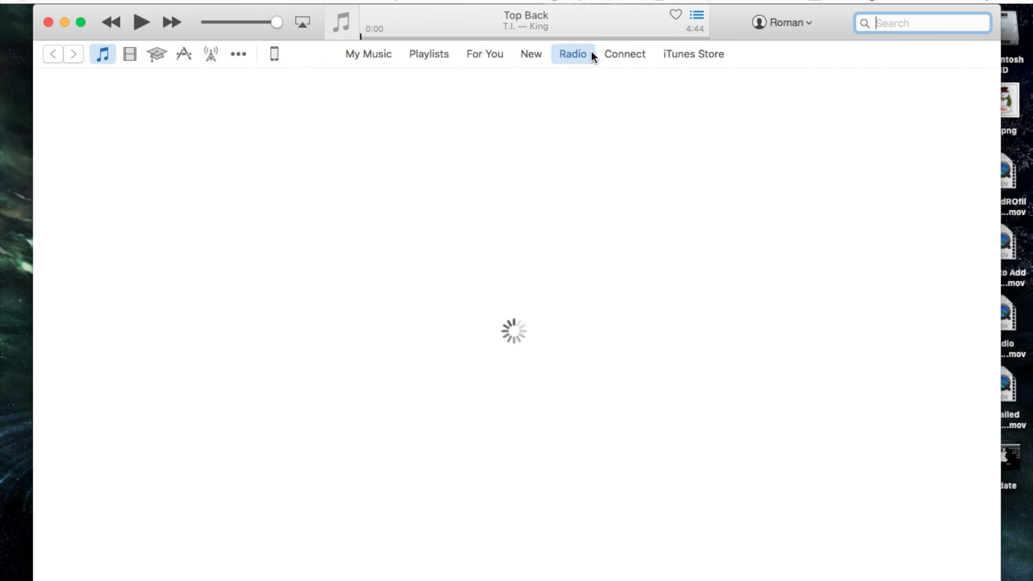
{"action": "left_click", "coordinate": [619, 53]}
{"action": "left_click", "coordinate": [479, 53]}
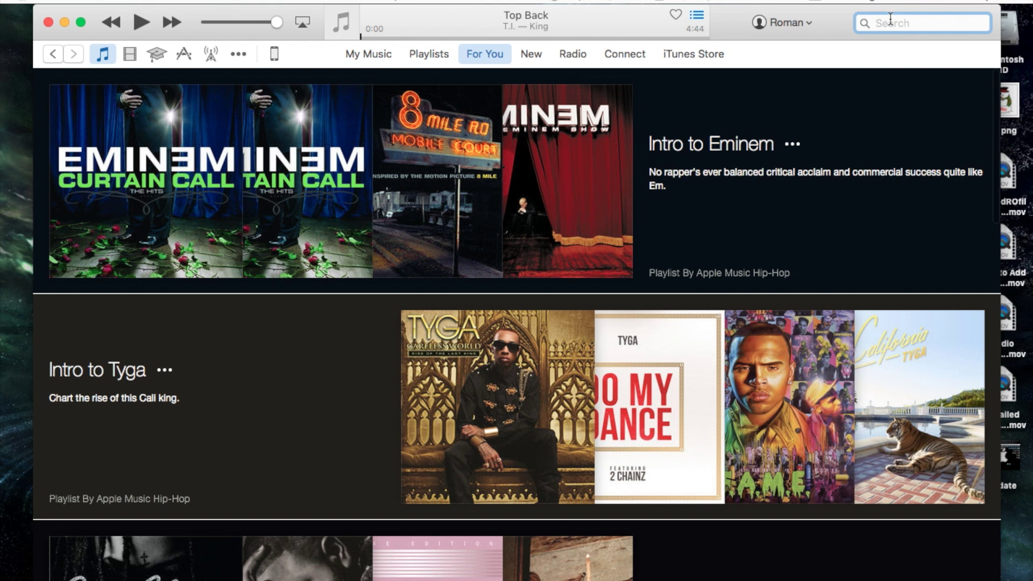
{"action": "left_click", "coordinate": [888, 21]}
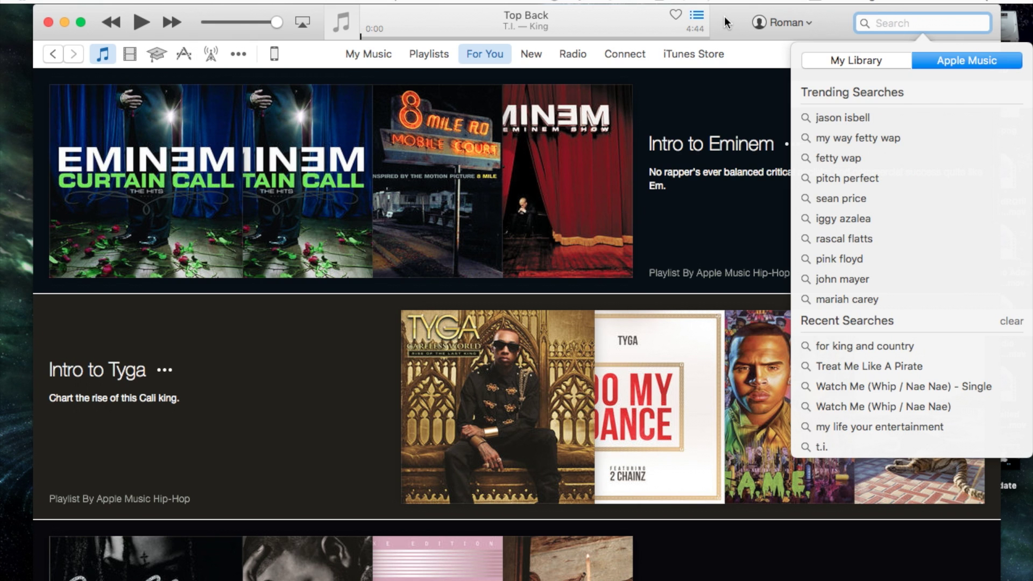
{"action": "left_click", "coordinate": [701, 15]}
{"action": "left_click", "coordinate": [703, 15]}
Add 100 Grandkids by MAC MILLER from the New page's Hot Tracks to My Music, and check the Up Next queue
{"action": "left_click", "coordinate": [525, 55]}
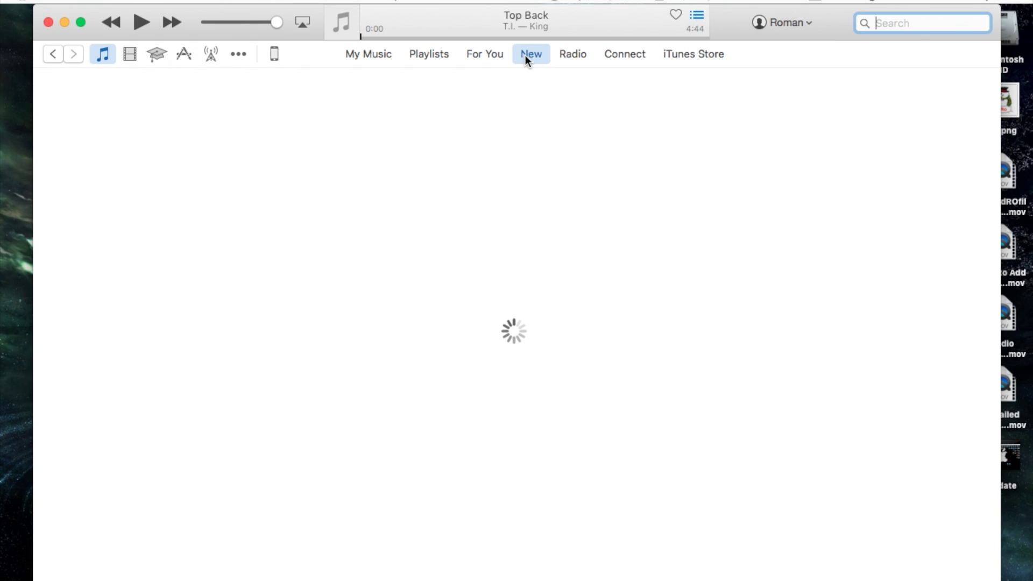
{"action": "scroll", "coordinate": [429, 350], "scroll_direction": "down", "scroll_amount": 5}
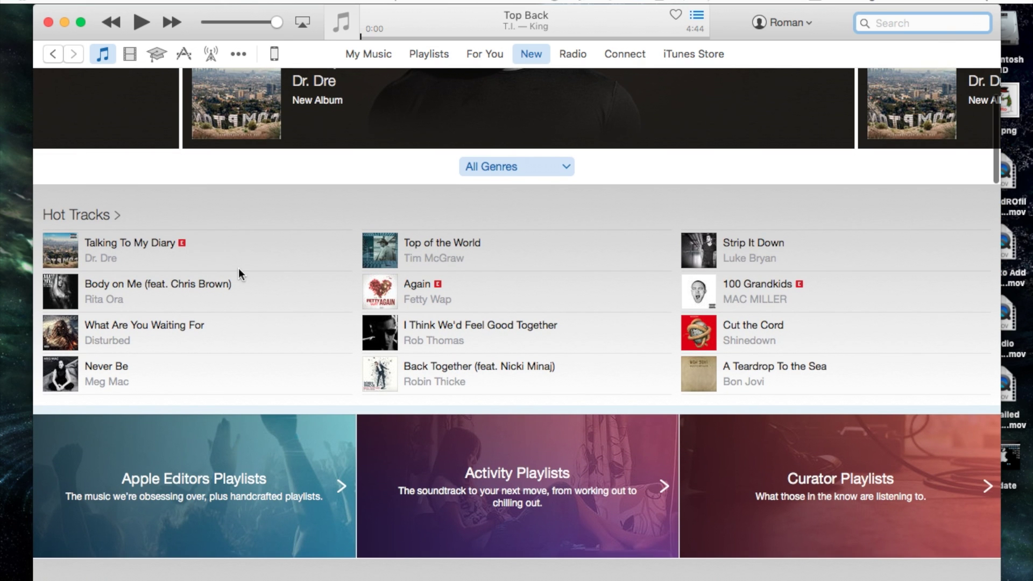
{"action": "scroll", "coordinate": [238, 268], "scroll_direction": "down", "scroll_amount": 10}
{"action": "scroll", "coordinate": [237, 267], "scroll_direction": "down", "scroll_amount": 5}
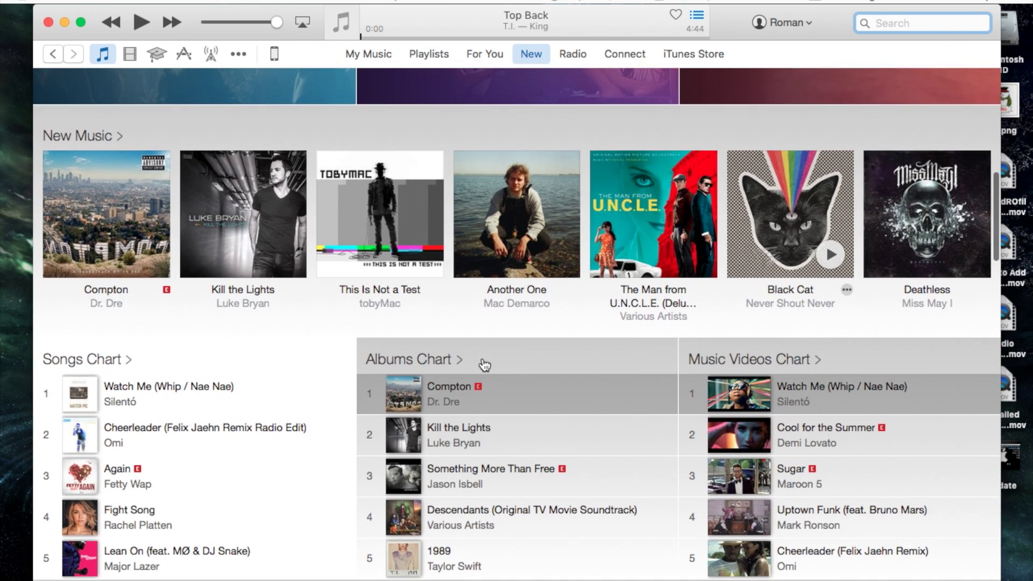
{"action": "scroll", "coordinate": [485, 362], "scroll_direction": "down", "scroll_amount": 5}
{"action": "scroll", "coordinate": [519, 247], "scroll_direction": "up", "scroll_amount": 15}
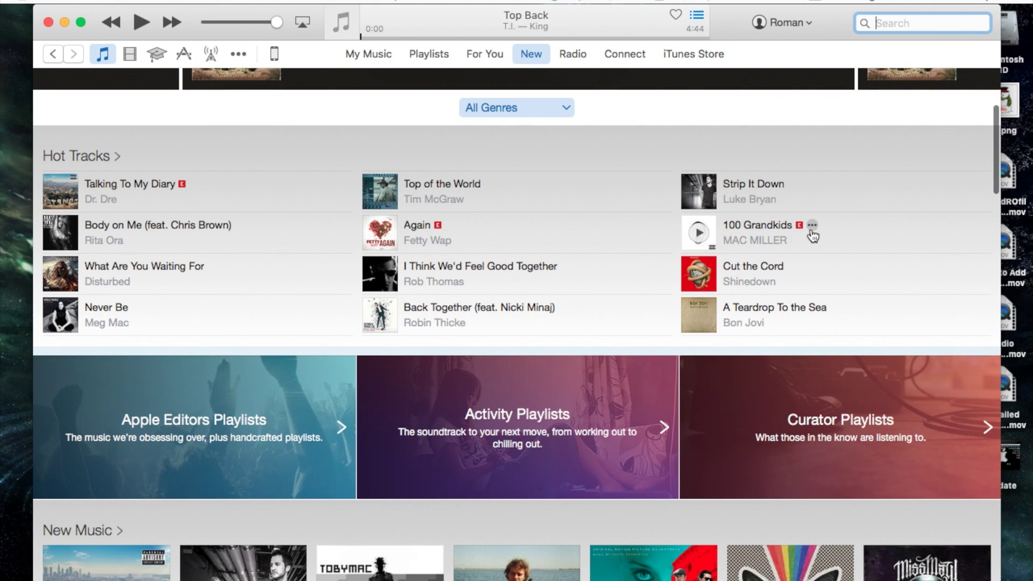
{"action": "left_click", "coordinate": [812, 225]}
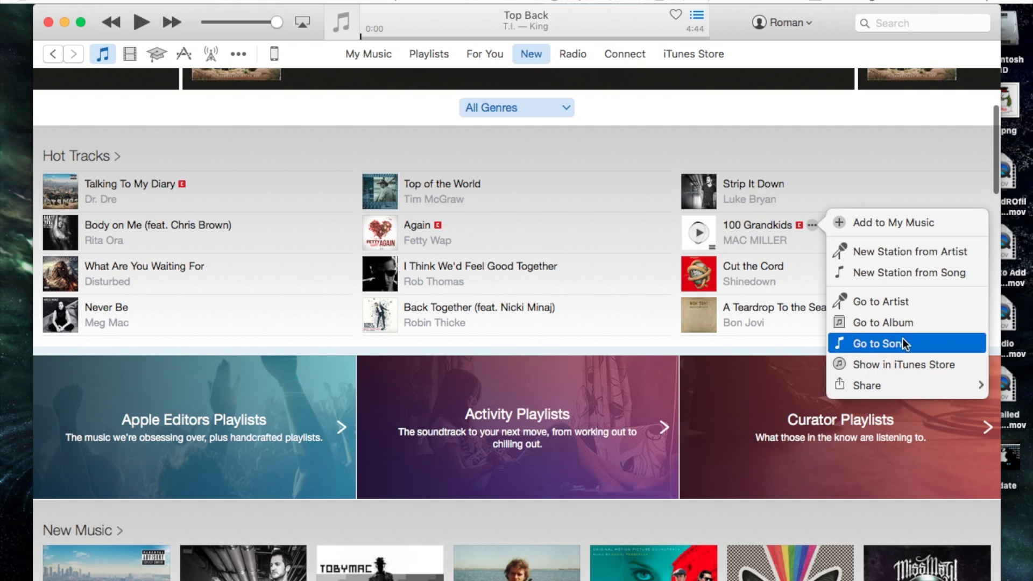
{"action": "left_click", "coordinate": [908, 222]}
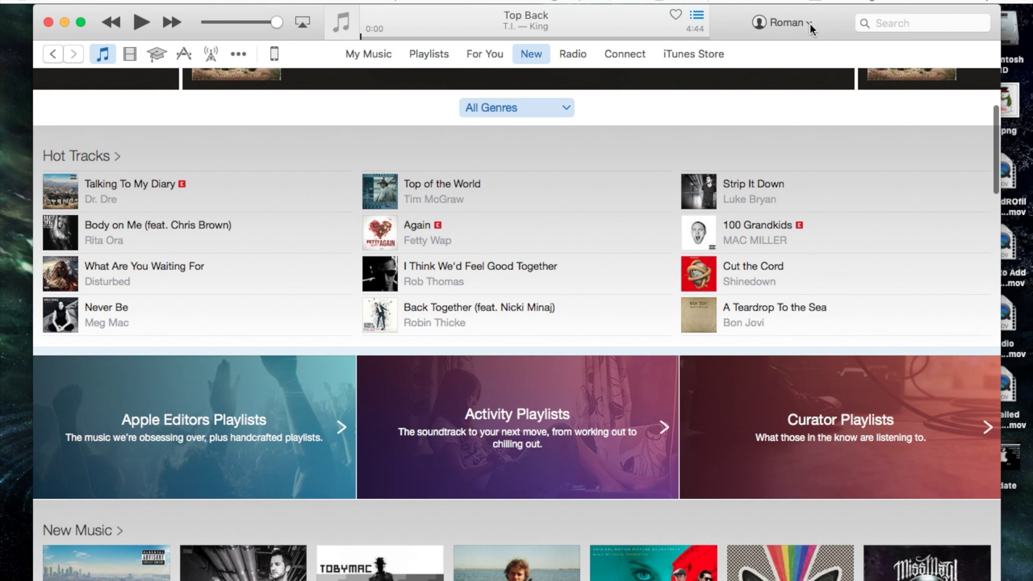
{"action": "left_click", "coordinate": [695, 17]}
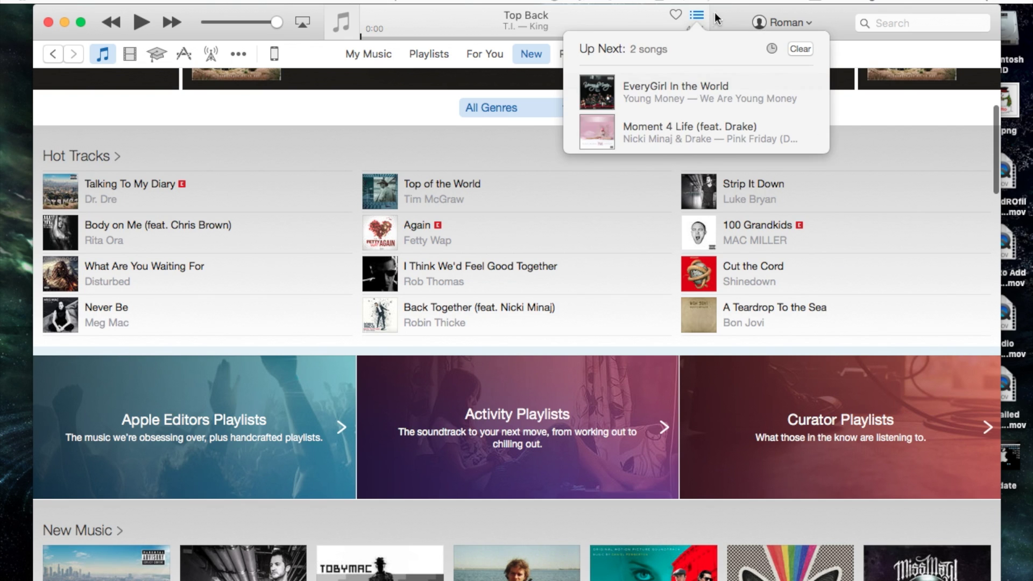
{"action": "left_click", "coordinate": [696, 17]}
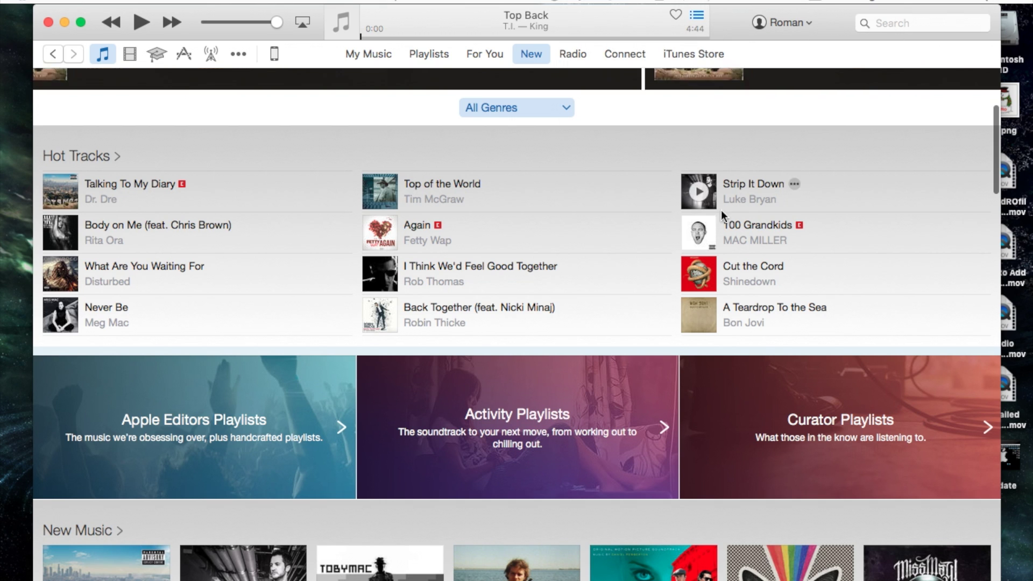
Search Apple Music for "for king and country"
{"action": "scroll", "coordinate": [707, 223], "scroll_direction": "down", "scroll_amount": 5}
{"action": "left_click", "coordinate": [908, 22]}
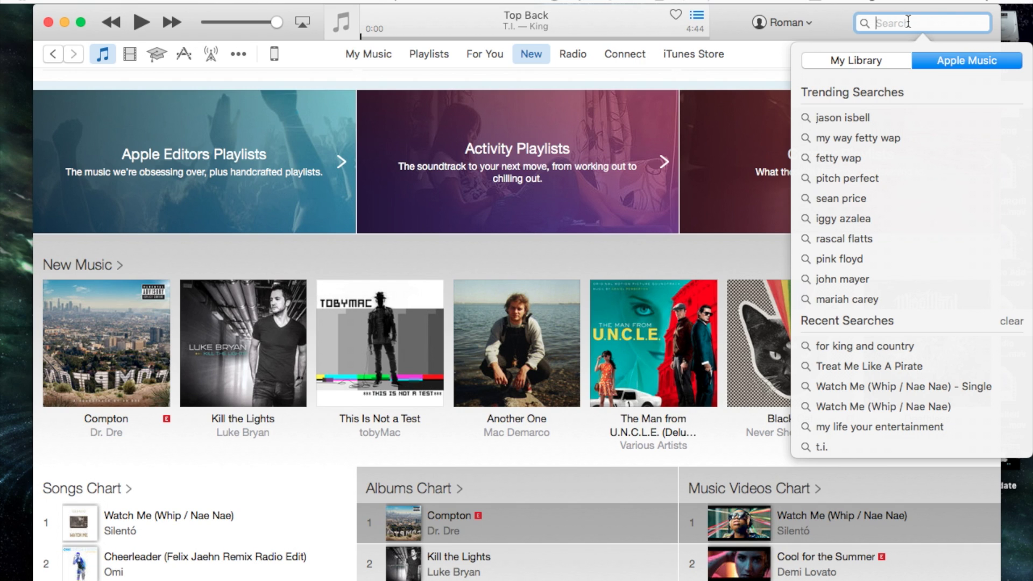
{"action": "type", "text": "for king and country"}
{"action": "key", "text": "Return"}
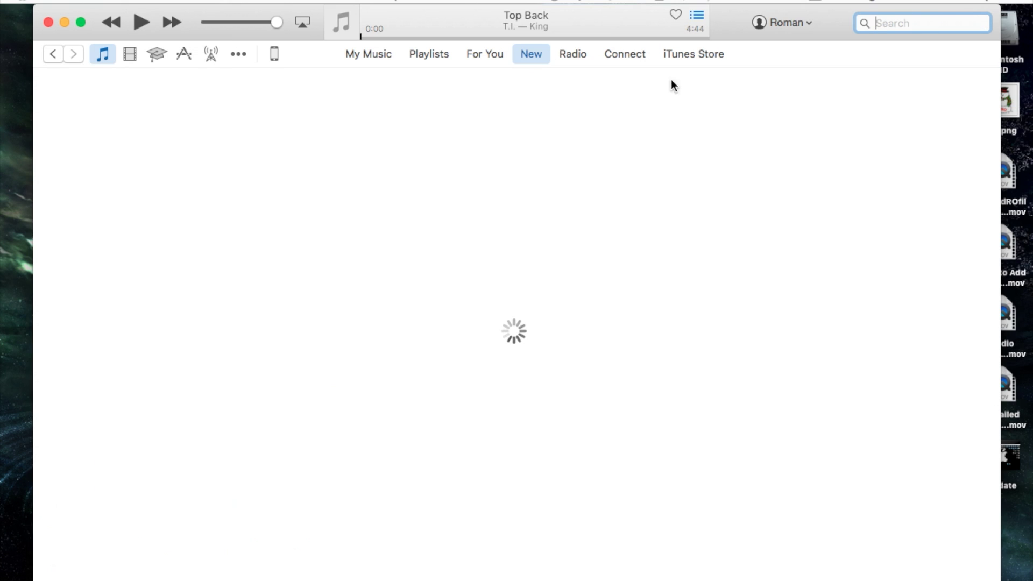
Open the for KING & COUNTRY artist page from the Top Results of the search
{"action": "scroll", "coordinate": [292, 226], "scroll_direction": "down", "scroll_amount": 2}
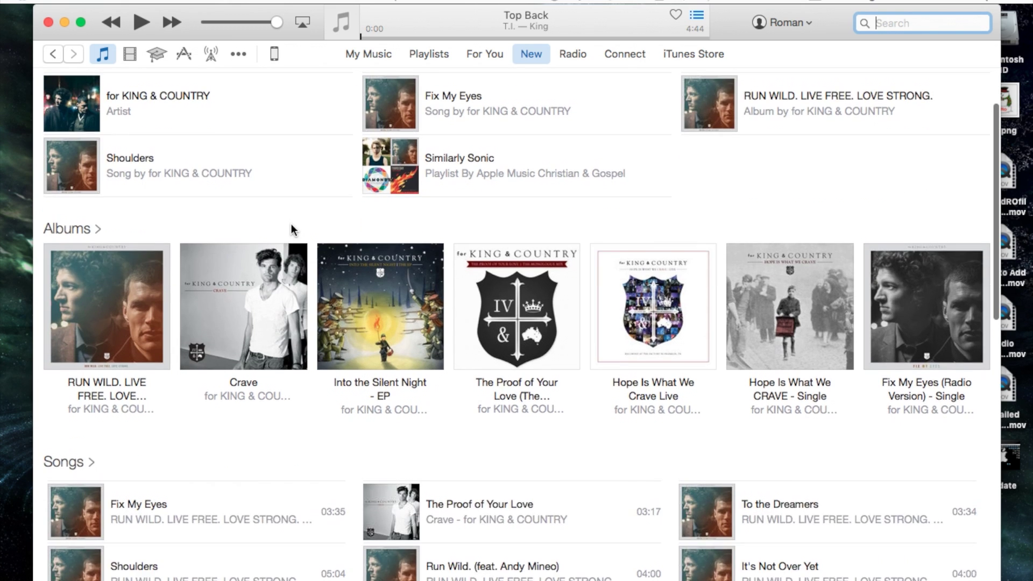
{"action": "scroll", "coordinate": [292, 230], "scroll_direction": "up", "scroll_amount": 1}
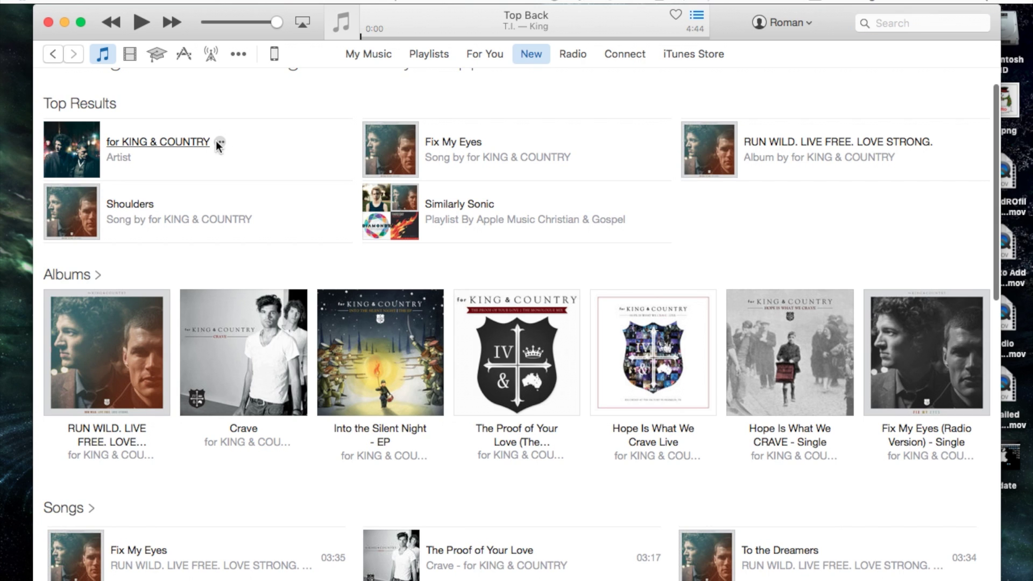
{"action": "left_click", "coordinate": [212, 144]}
Add Fix My Eyes from the artist's Top Songs to Up Next and check the queue
{"action": "scroll", "coordinate": [216, 307], "scroll_direction": "down", "scroll_amount": 3}
{"action": "scroll", "coordinate": [215, 308], "scroll_direction": "down", "scroll_amount": 2}
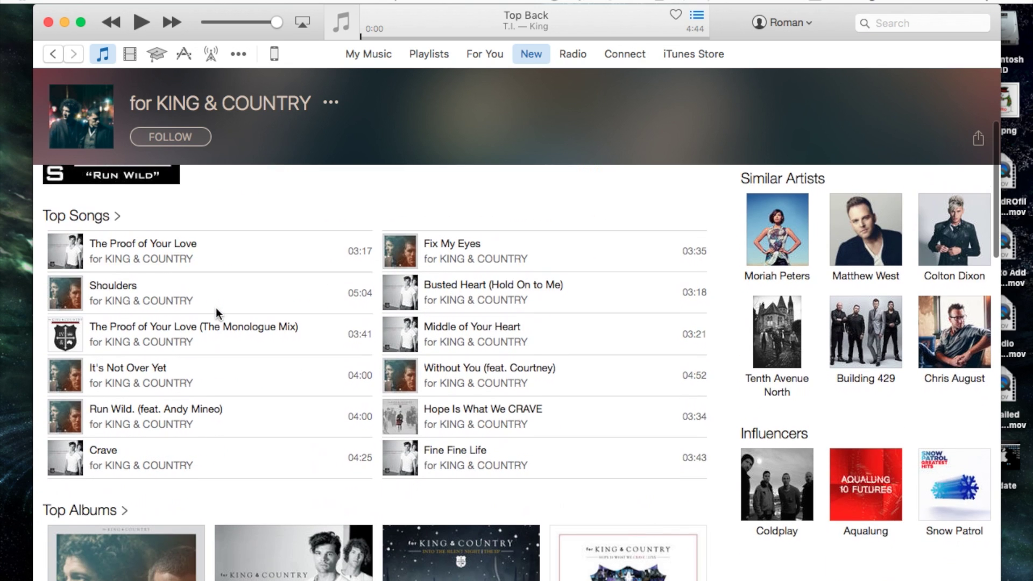
{"action": "scroll", "coordinate": [173, 291], "scroll_direction": "up", "scroll_amount": 1}
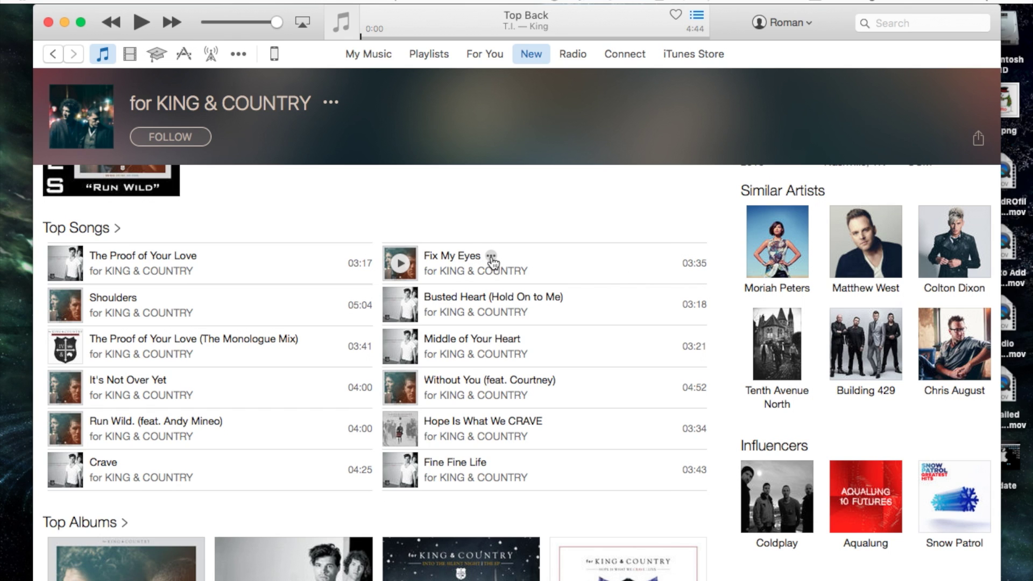
{"action": "left_click", "coordinate": [491, 256]}
{"action": "left_click", "coordinate": [552, 300]}
{"action": "left_click", "coordinate": [696, 17]}
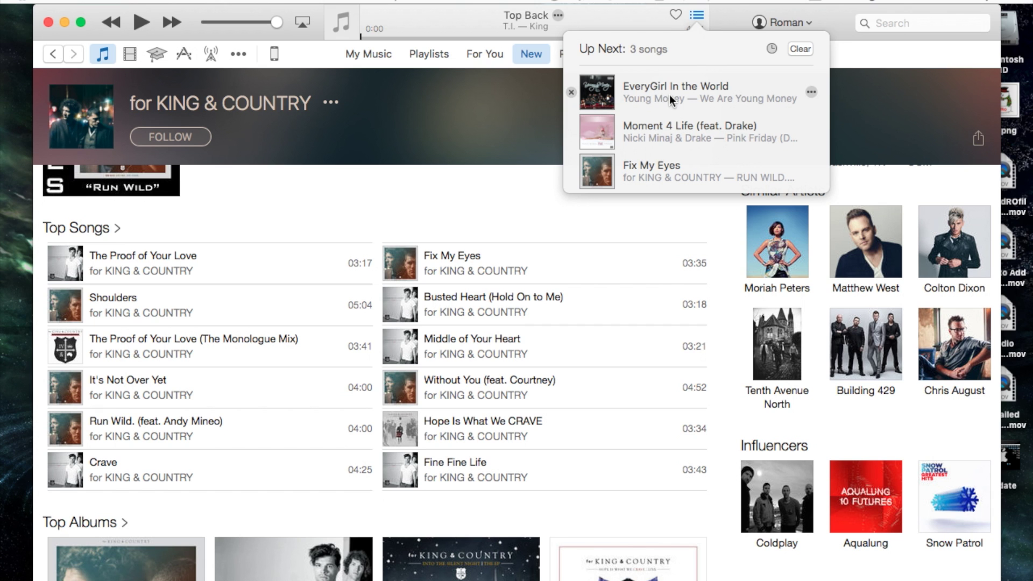
{"action": "left_click", "coordinate": [595, 232]}
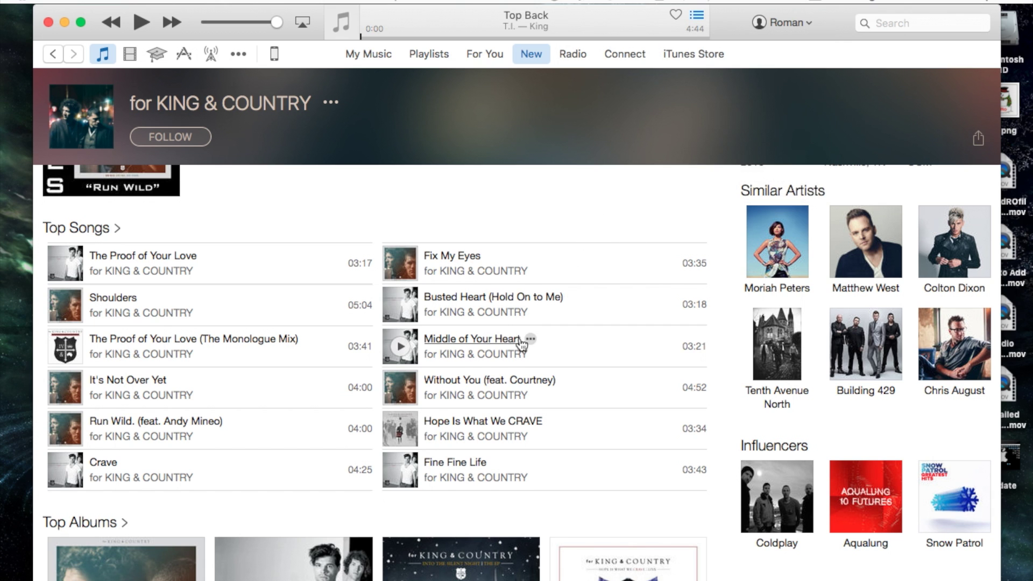
{"action": "scroll", "coordinate": [516, 341], "scroll_direction": "down", "scroll_amount": 5}
{"action": "scroll", "coordinate": [538, 302], "scroll_direction": "up", "scroll_amount": 8}
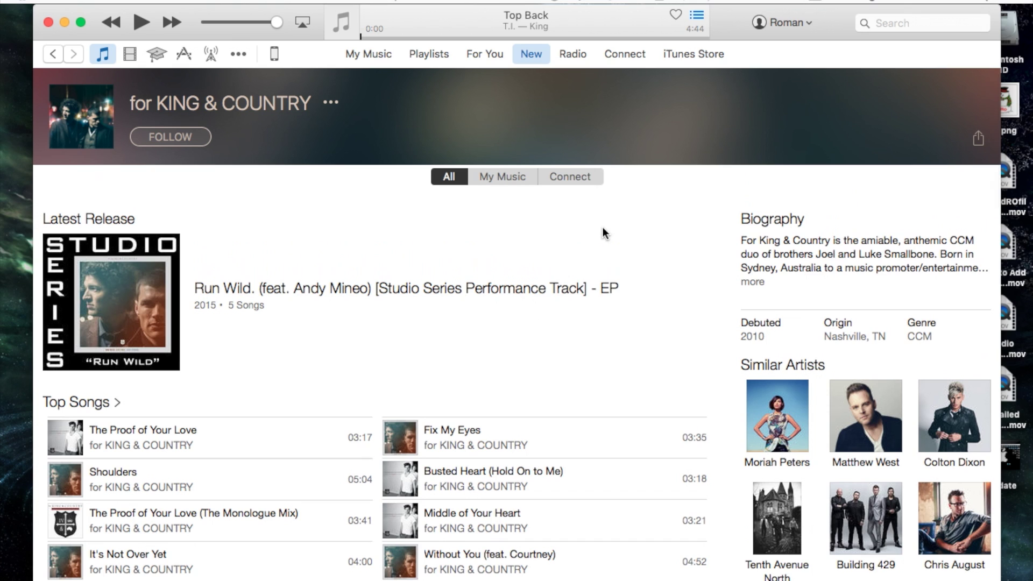
{"action": "scroll", "coordinate": [608, 225], "scroll_direction": "up", "scroll_amount": 1}
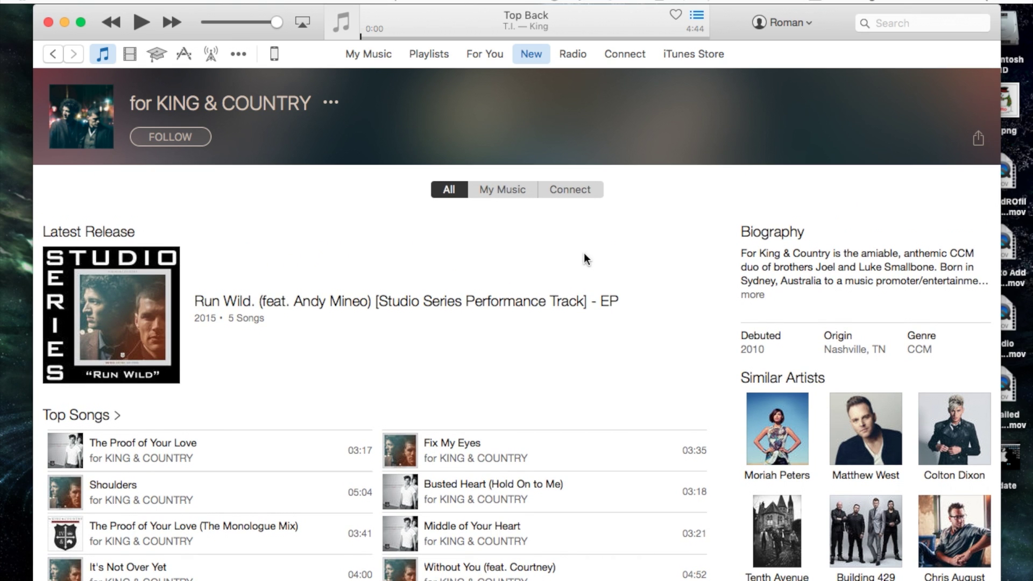